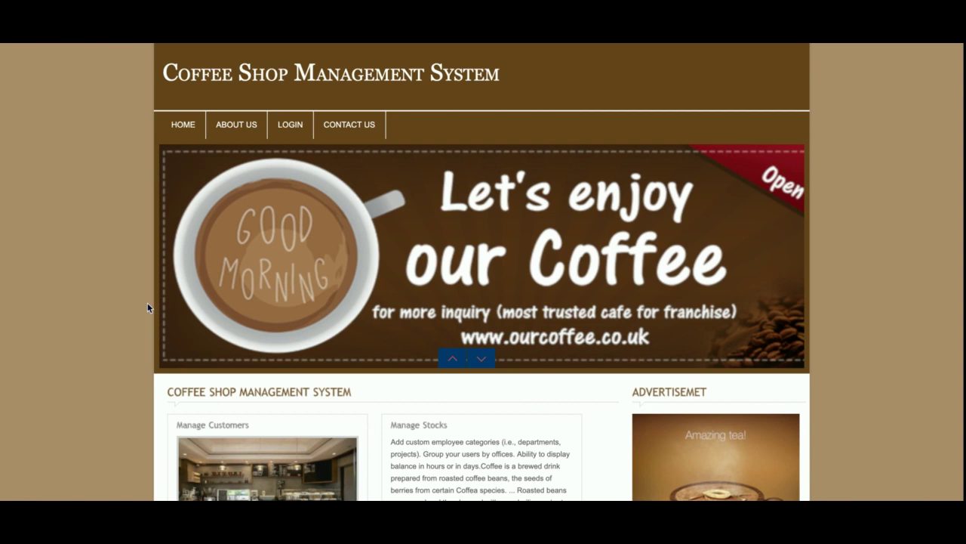
- Scroll up and down through the home page
scroll(147, 302, down, 5)
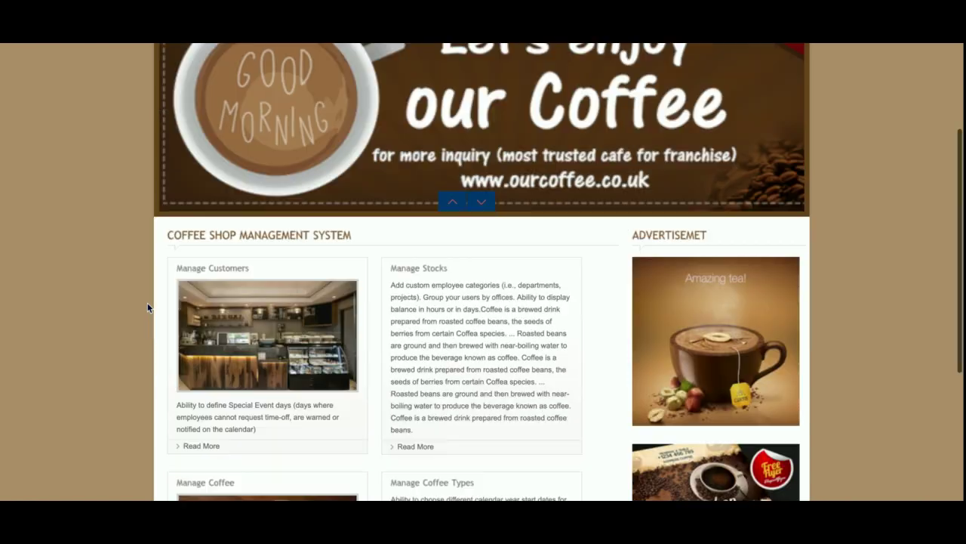
scroll(148, 299, up, 5)
scroll(147, 309, down, 5)
scroll(148, 286, up, 5)
scroll(147, 313, down, 5)
scroll(147, 291, up, 5)
scroll(147, 298, down, 5)
scroll(147, 302, up, 5)
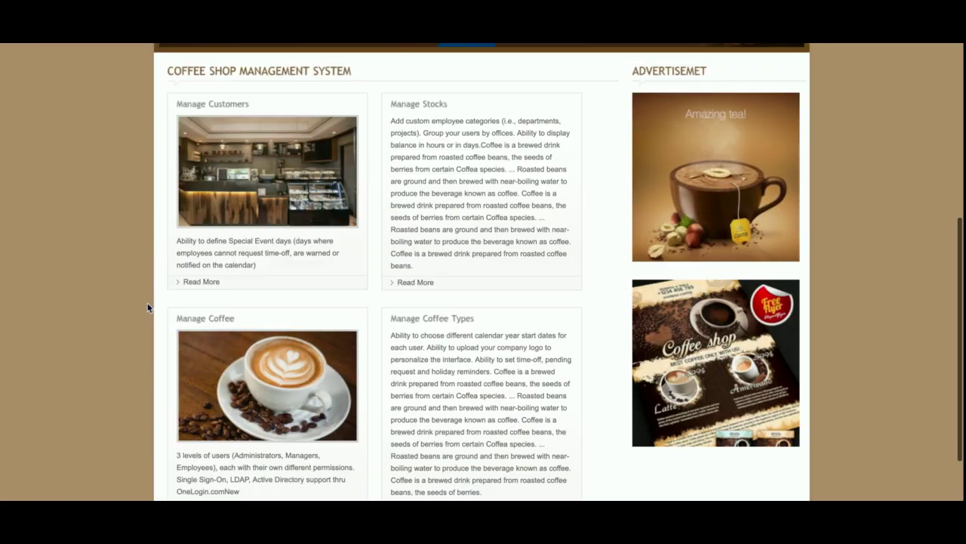
scroll(148, 305, down, 2)
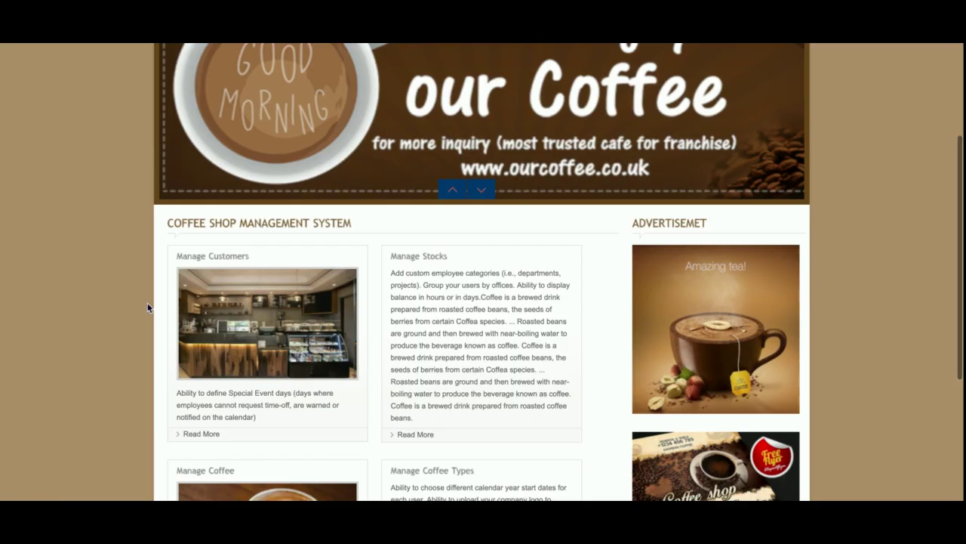
scroll(147, 310, down, 5)
scroll(147, 316, up, 5)
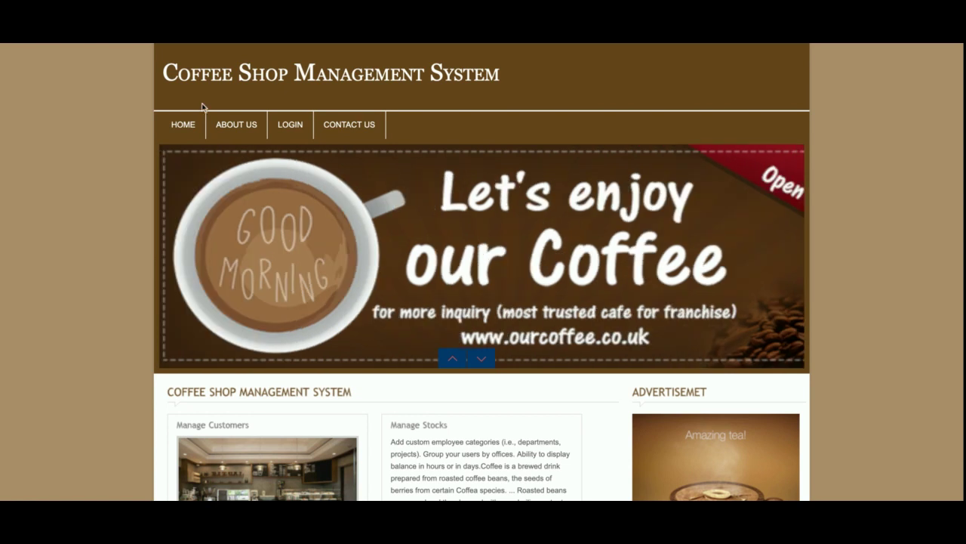
- Open About Us, select a stretch of its text, then go to the LOGIN form
click(210, 122)
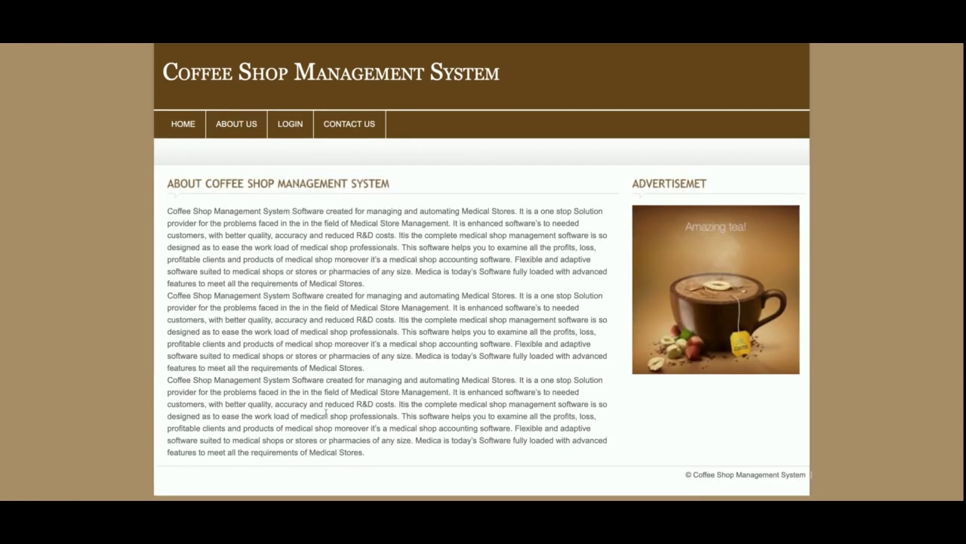
drag(274, 235, 362, 393)
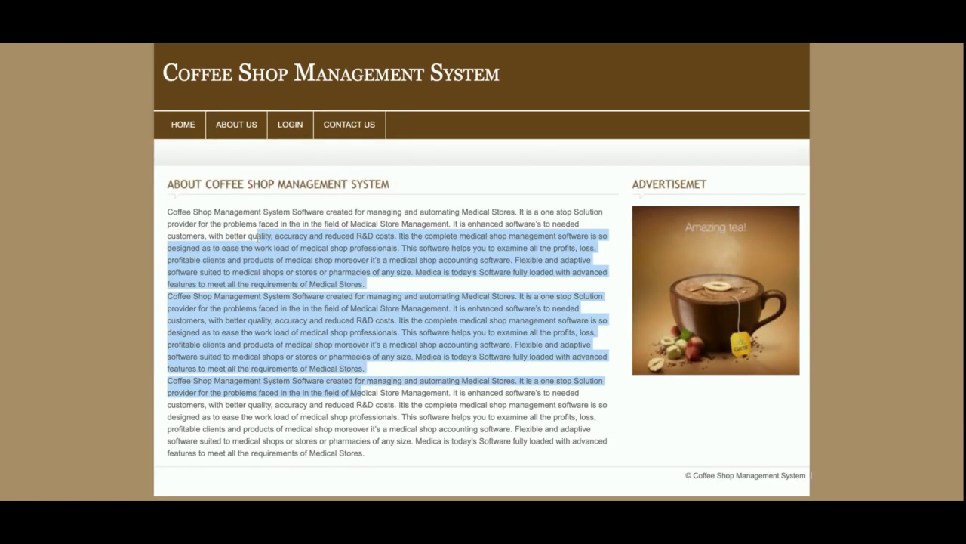
click(303, 126)
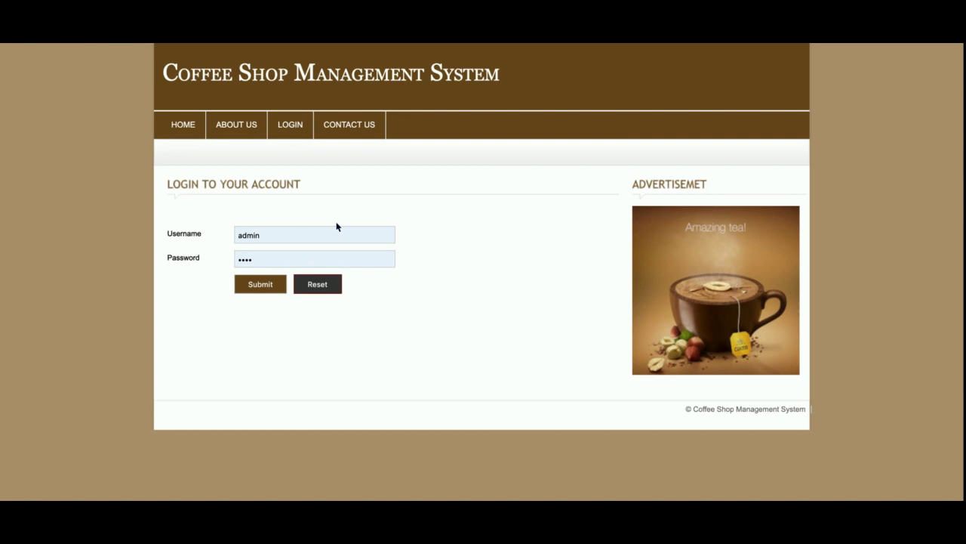
- Visit Contact Us, return to LOGIN, and submit the username 'hgj'
click(344, 129)
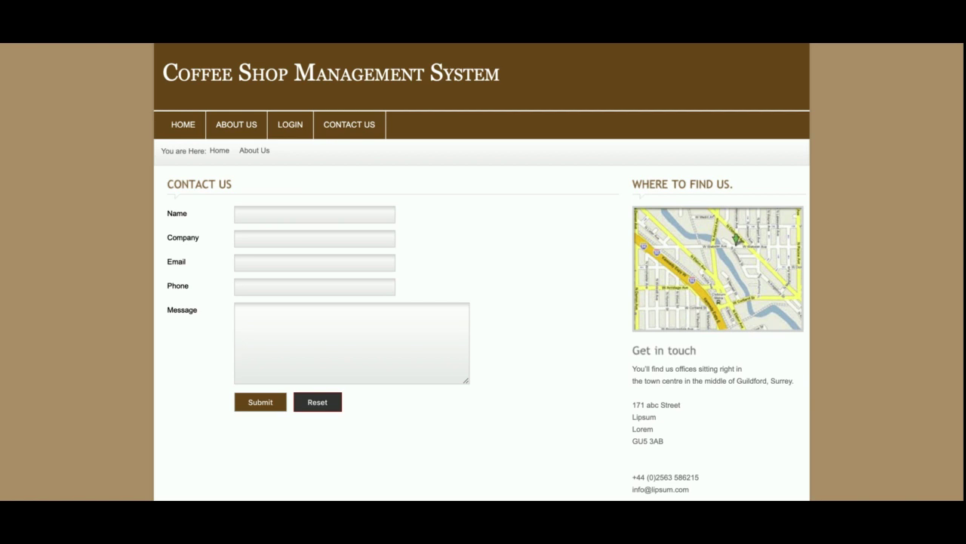
click(290, 126)
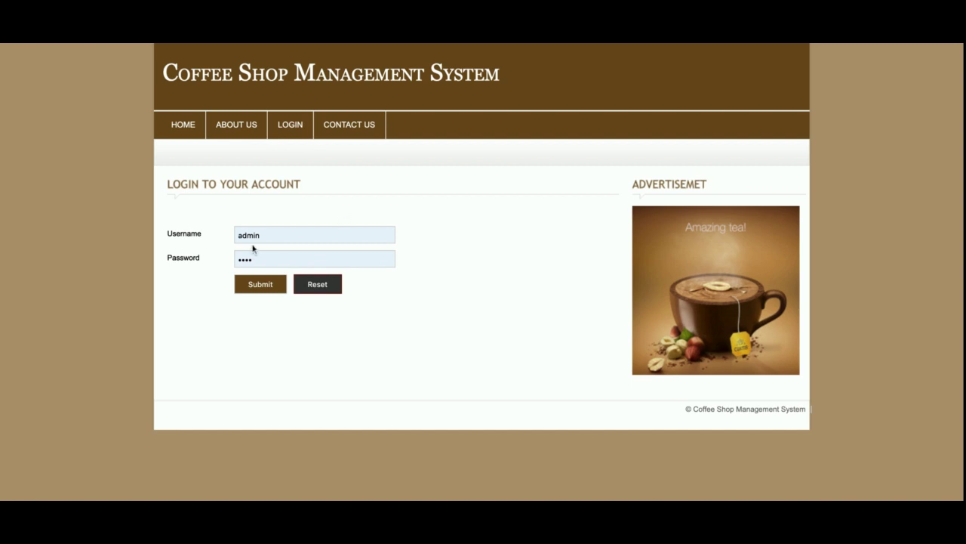
click(300, 236)
text(hgj)
key(Return)
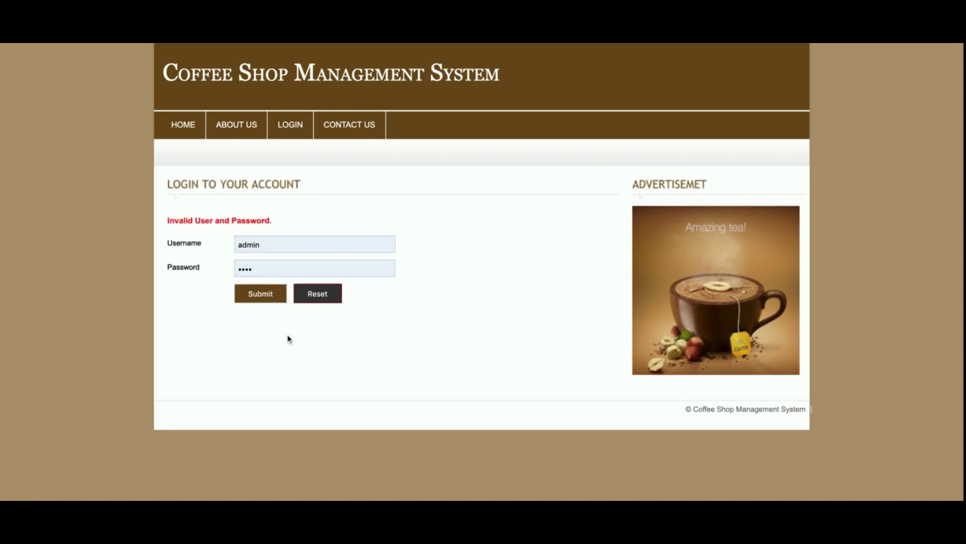
- Retry the login after the invalid-login error and reach the dashboard
click(266, 244)
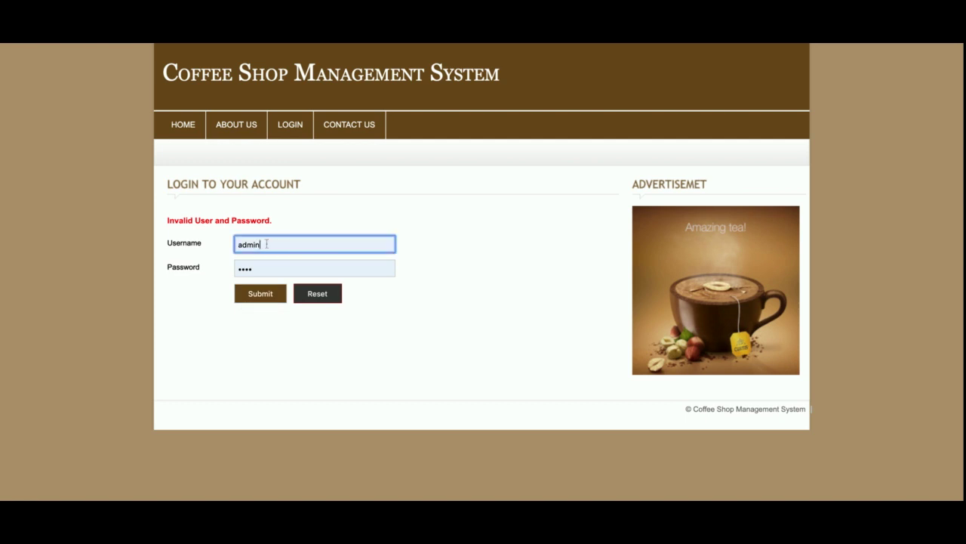
click(154, 329)
click(252, 297)
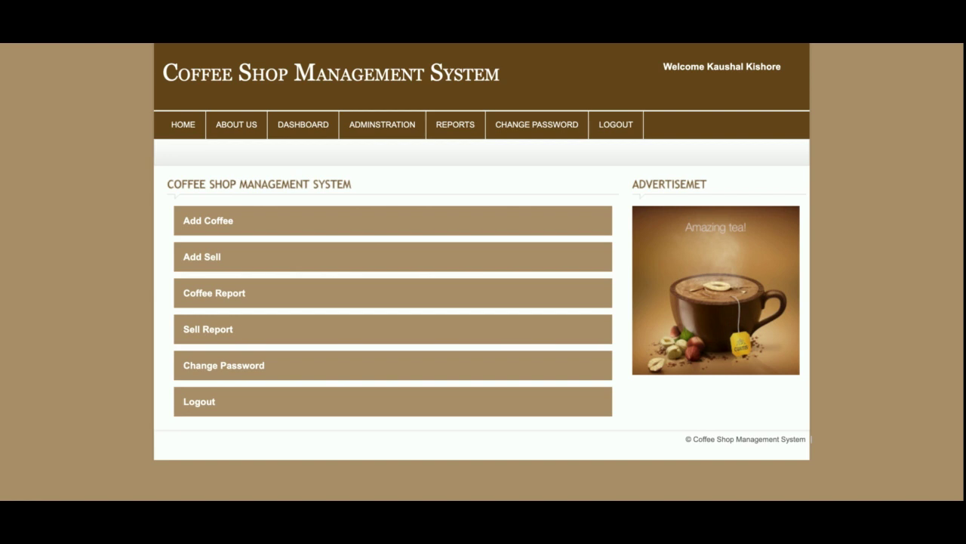
- Visit Home, About Us and Dashboard, then open ADMINSTRATION > ADD COFFEE
mouse_move(378, 134)
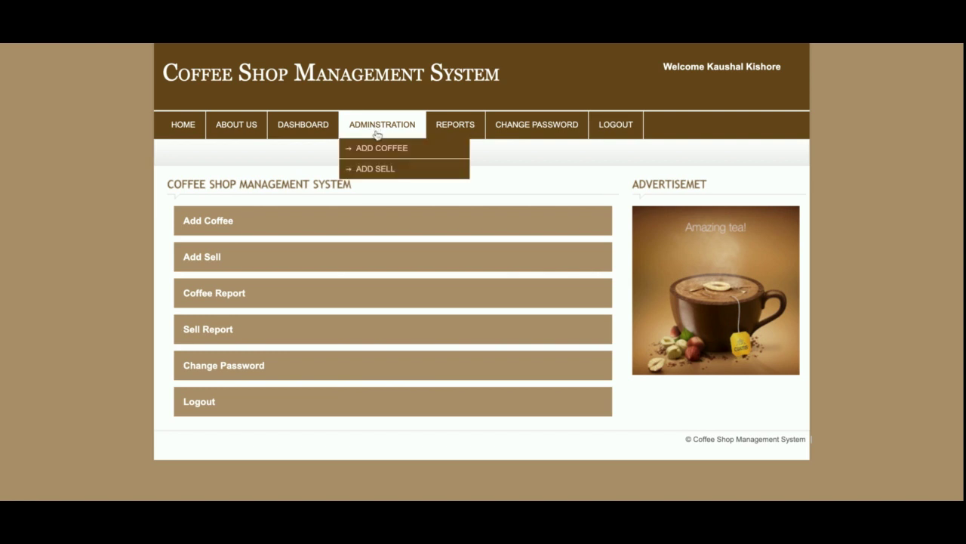
mouse_move(455, 126)
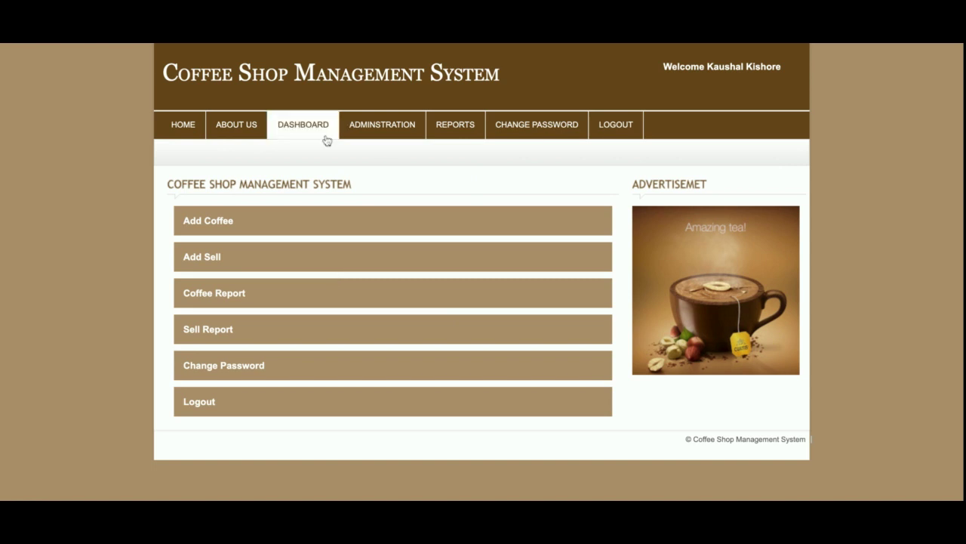
click(194, 137)
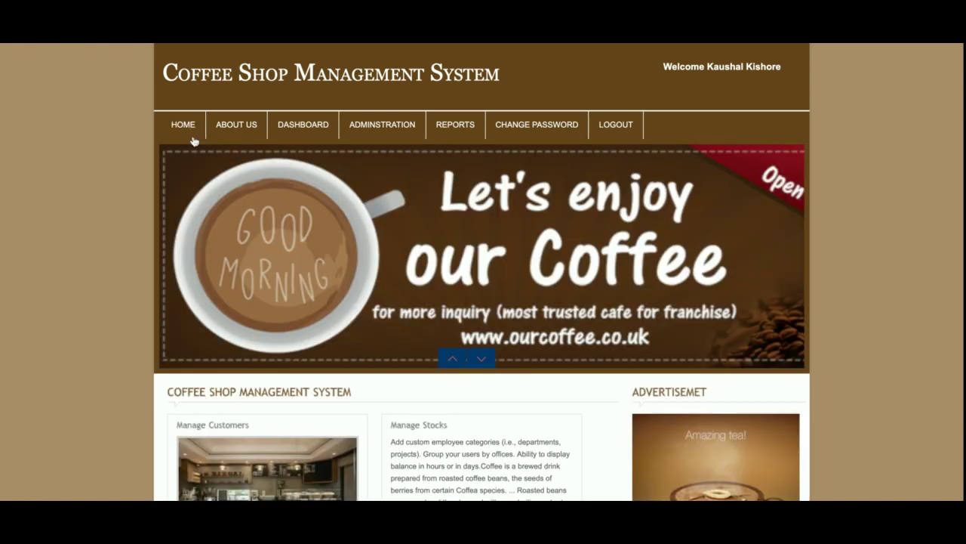
click(247, 134)
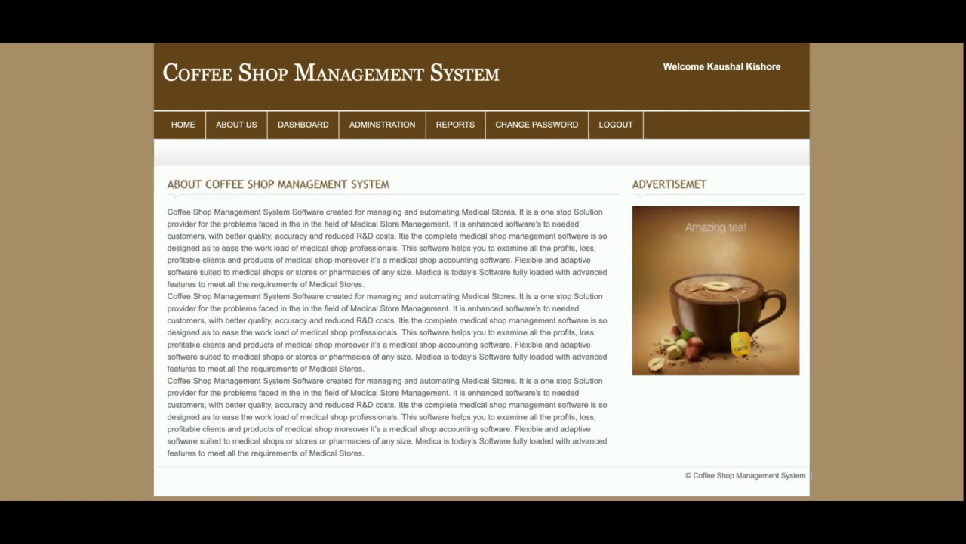
click(310, 128)
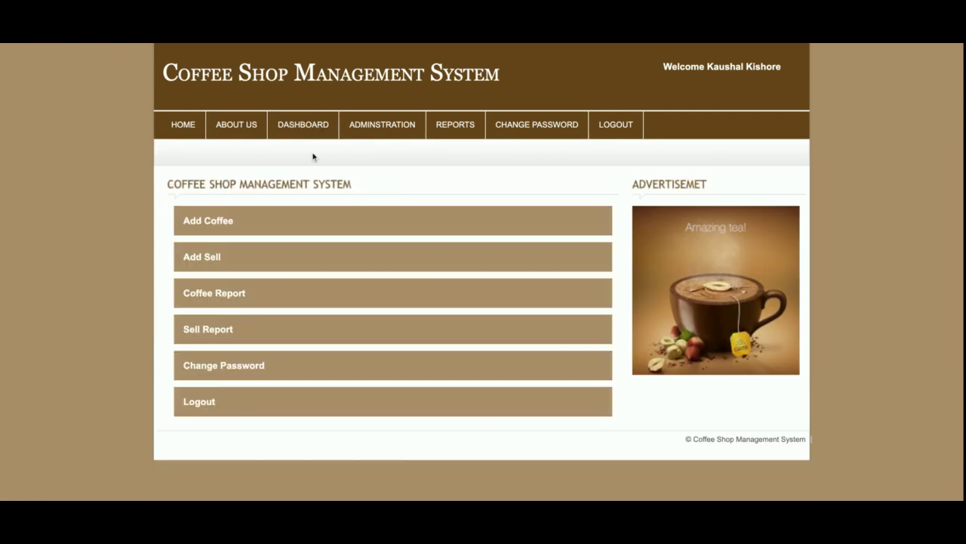
click(387, 149)
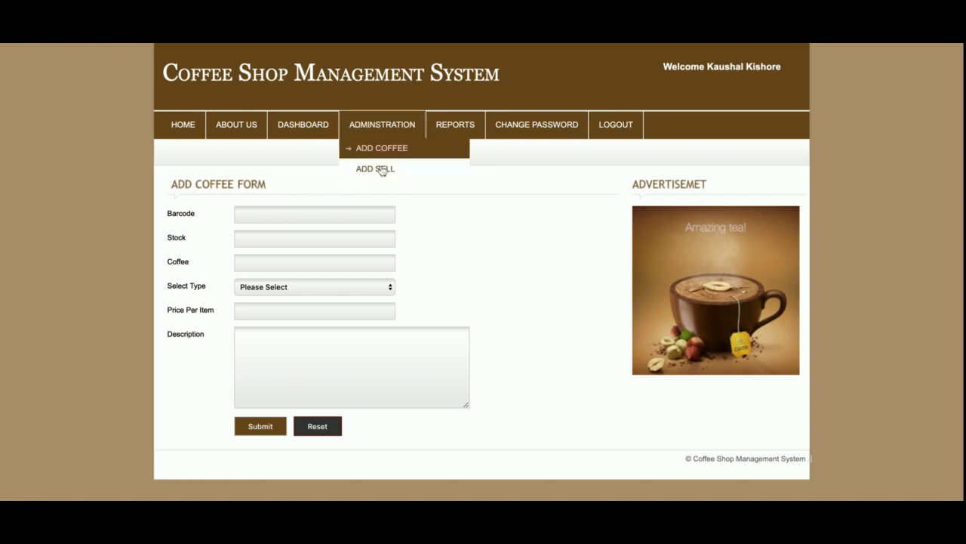
- Under ADD SELL, enter the customer's name and mobile number and continue to billing
click(383, 171)
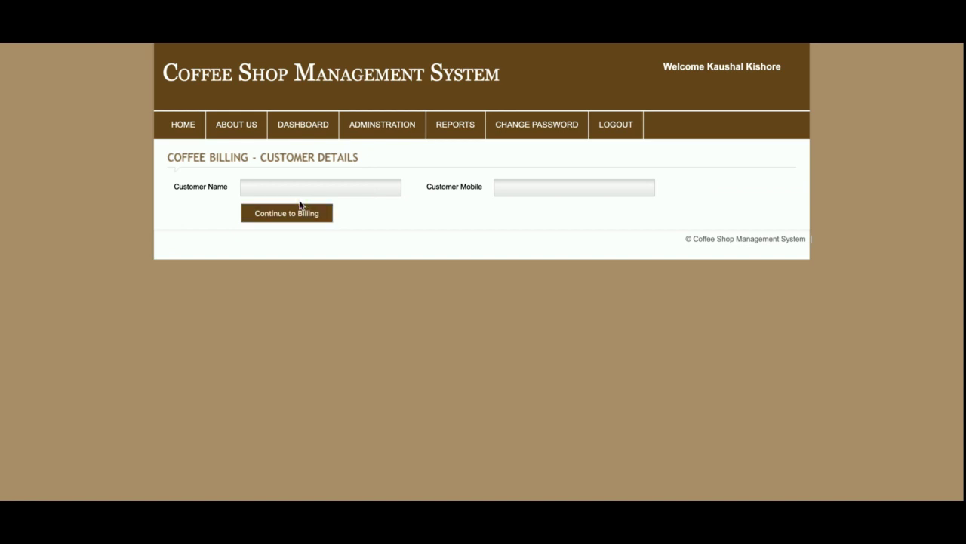
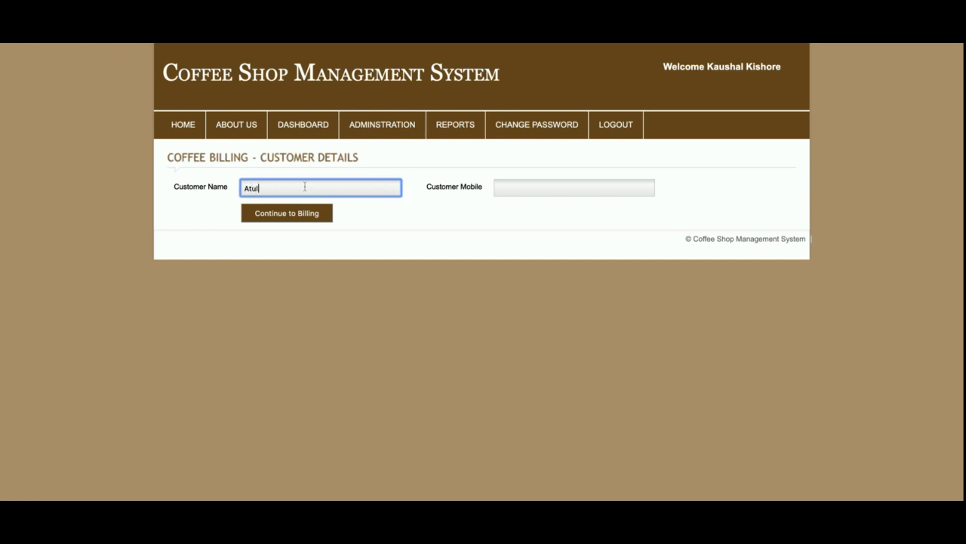
key(Tab)
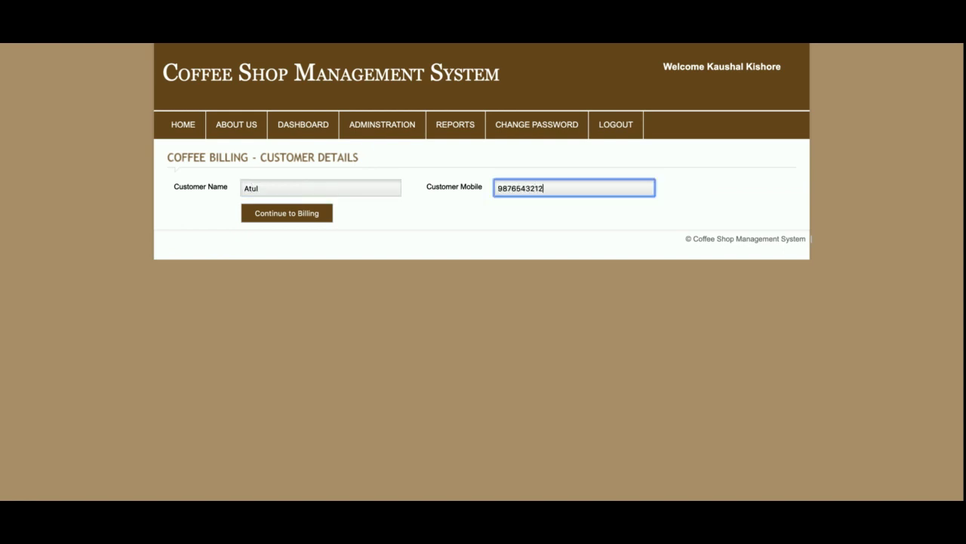
key(Return)
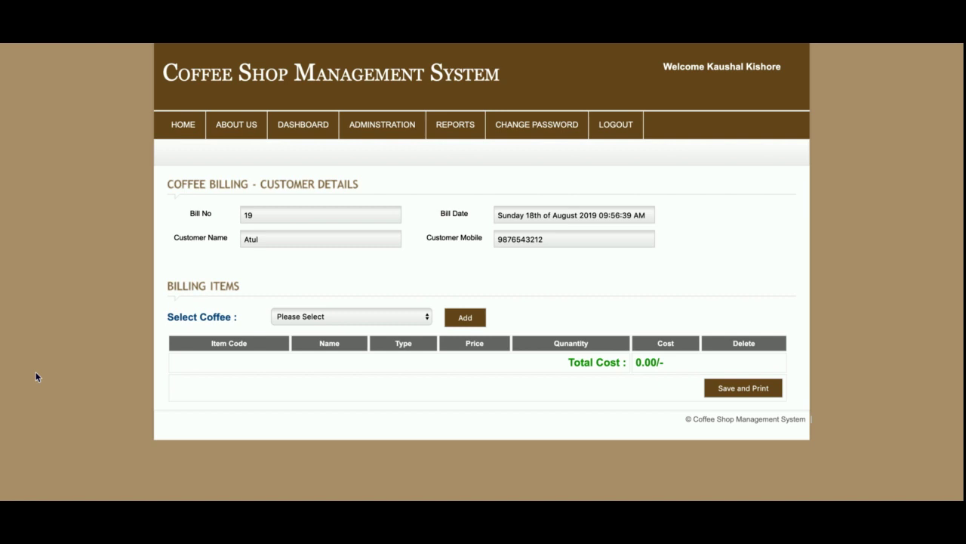
- Add Affogato to the bill with quantity 3, costing 300.00
click(345, 312)
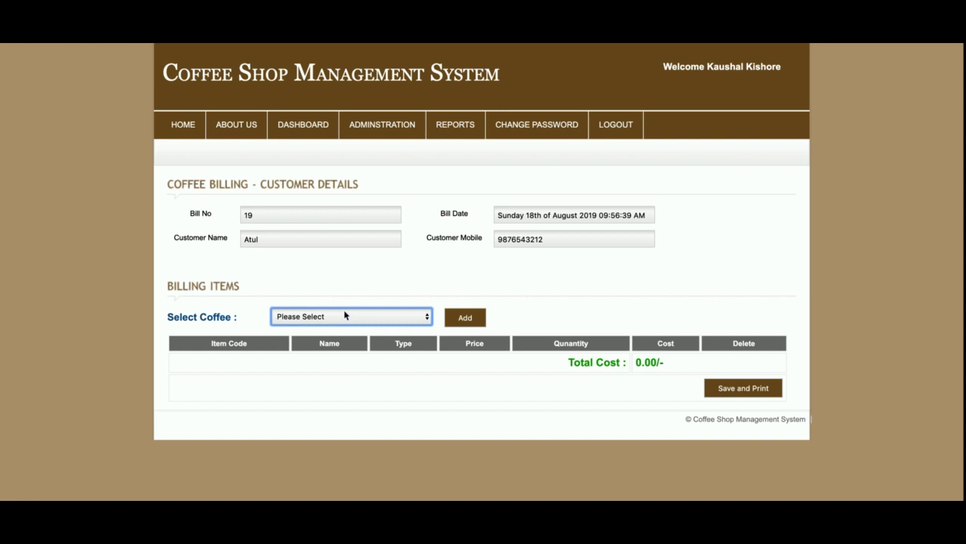
click(373, 337)
click(465, 323)
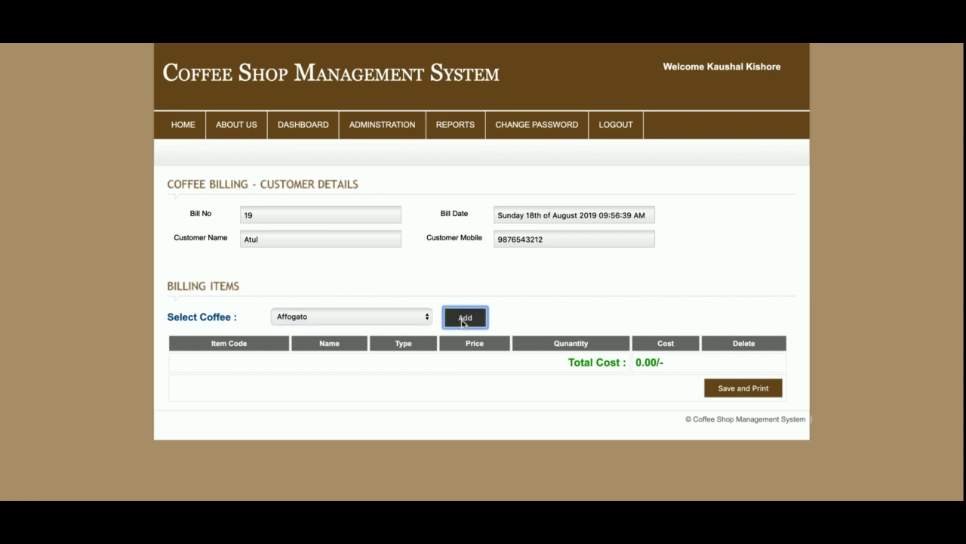
double_click(672, 393)
click(588, 391)
click(577, 400)
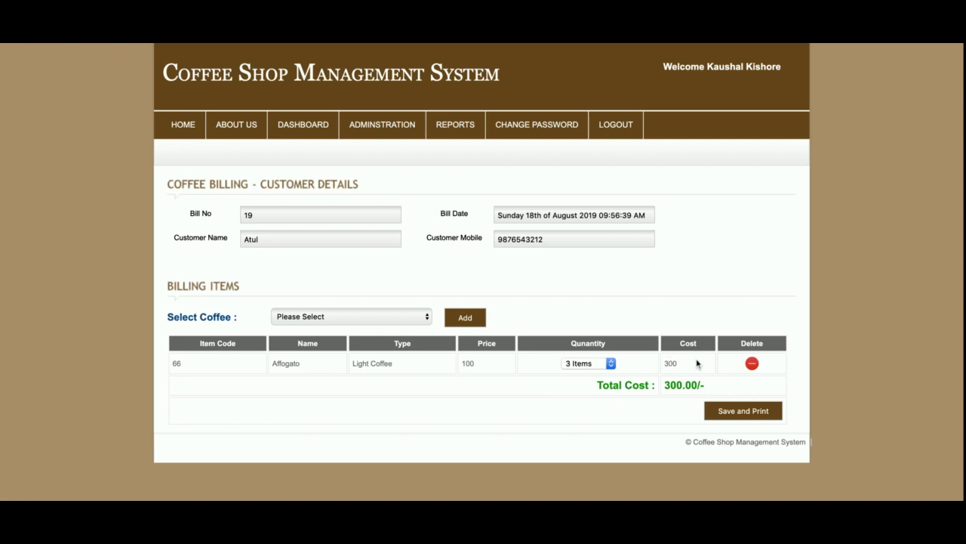
double_click(674, 385)
- Add Ristretto to the bill with quantity 2
click(393, 323)
click(393, 323)
click(465, 317)
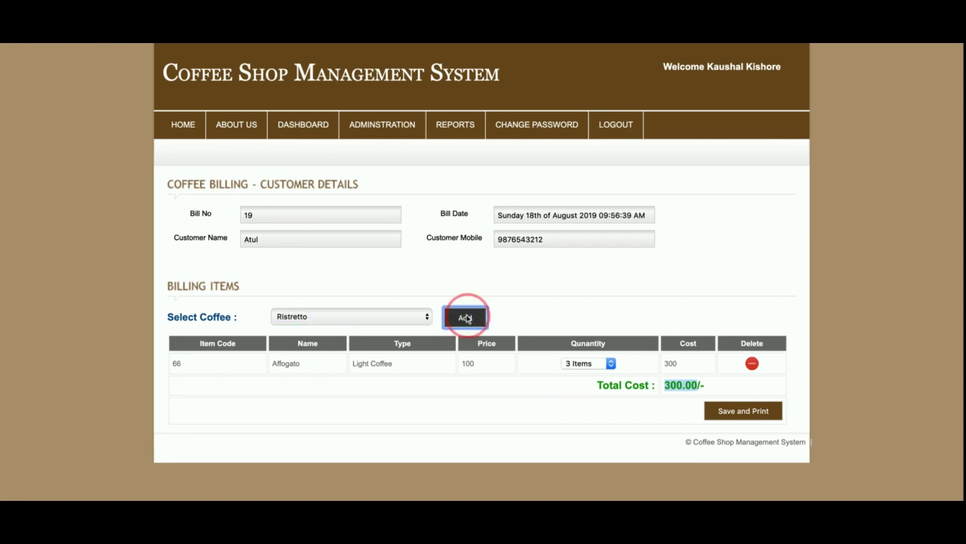
click(581, 416)
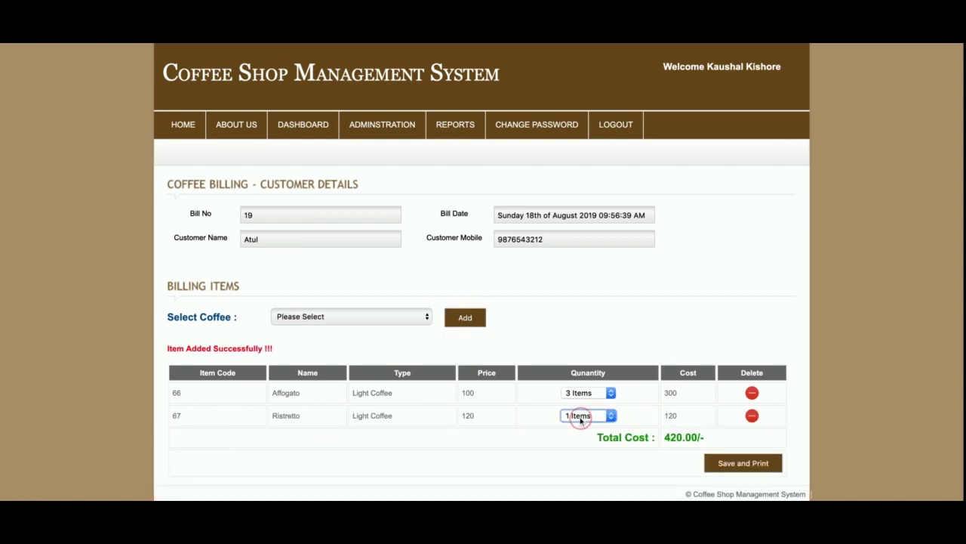
click(580, 421)
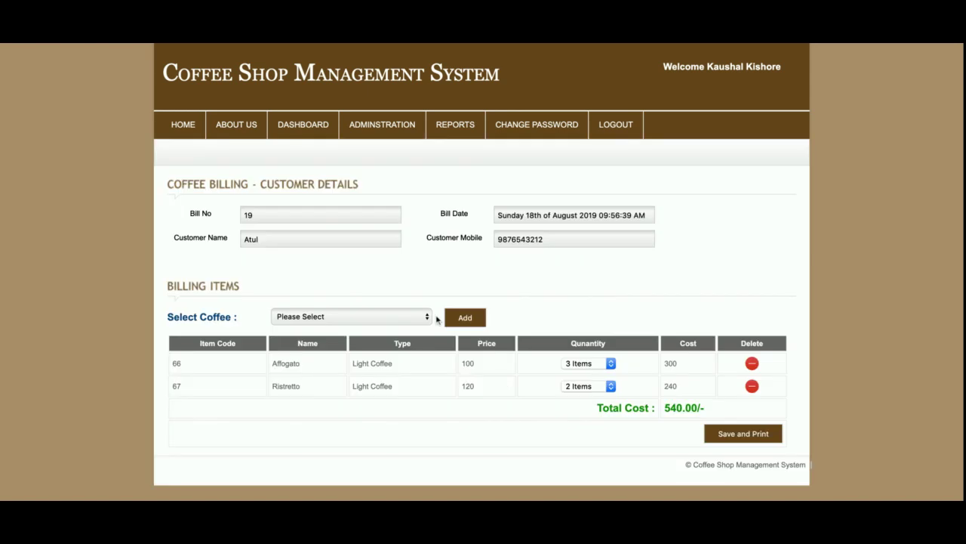
click(372, 317)
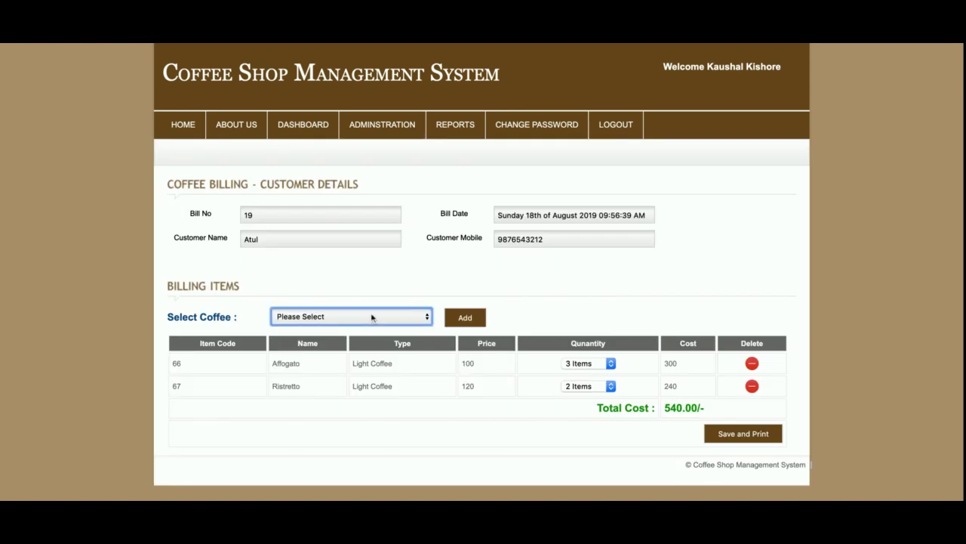
- Add Mocha to the bill, then delete its row
click(372, 318)
click(460, 318)
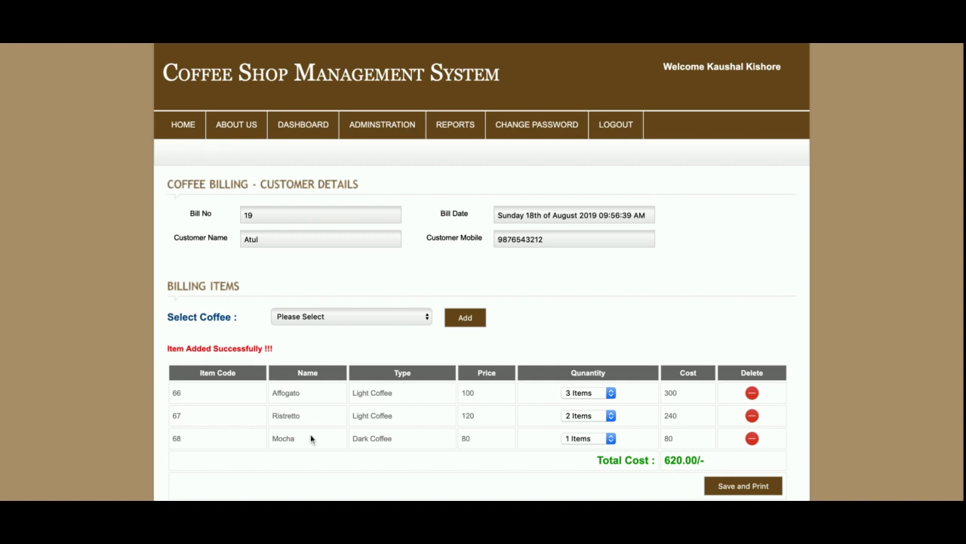
scroll(313, 444, down, 1)
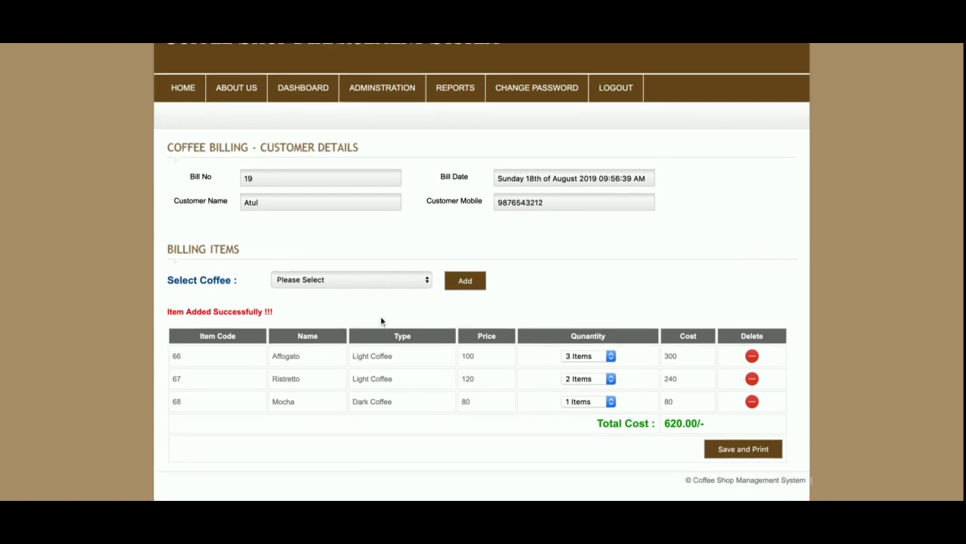
click(751, 402)
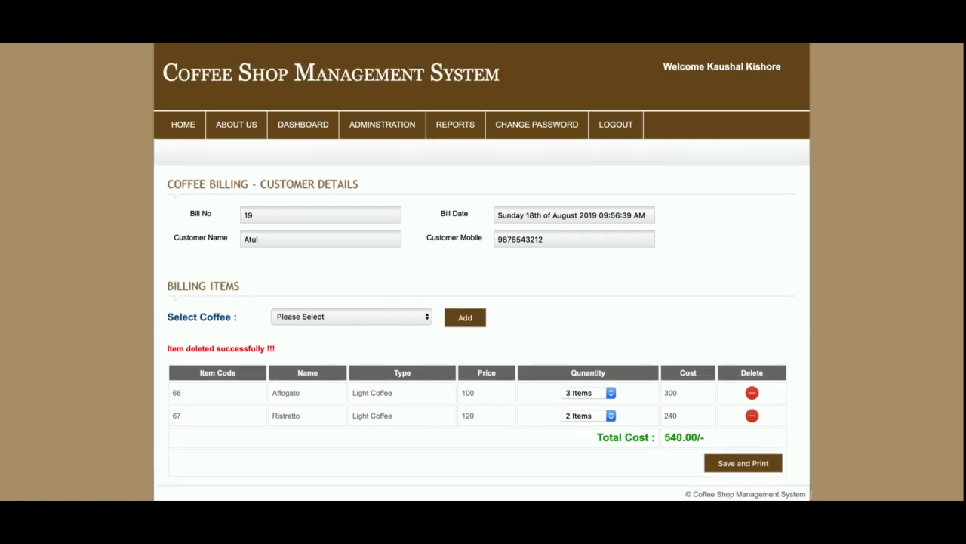
- Add Long Macchiato with quantity 5, bringing the total to 1040.00
click(380, 318)
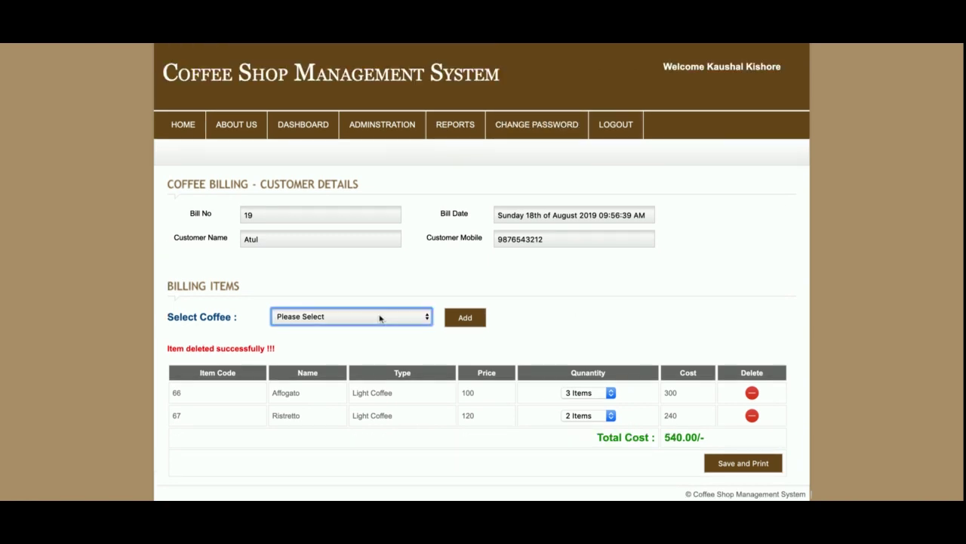
click(424, 337)
click(464, 320)
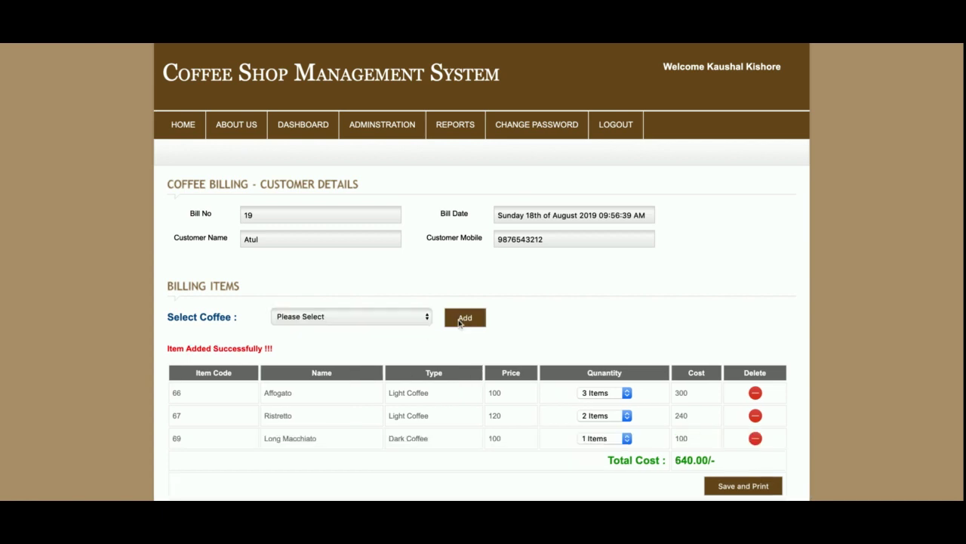
scroll(551, 451, down, 1)
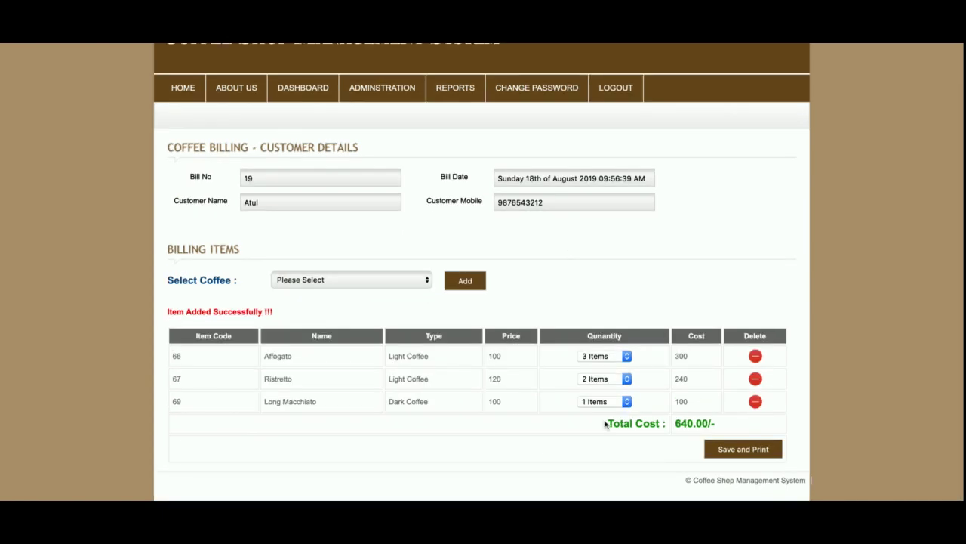
click(609, 402)
click(626, 429)
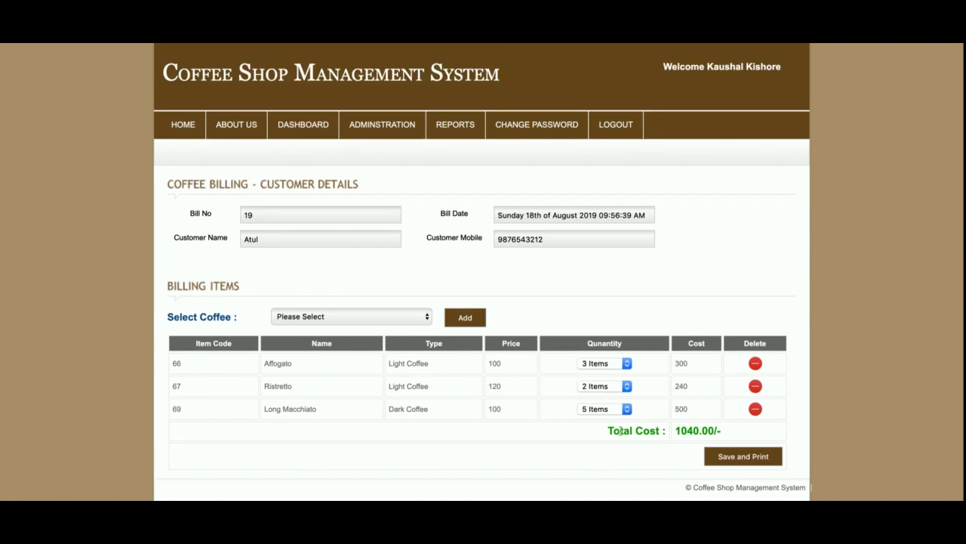
double_click(690, 429)
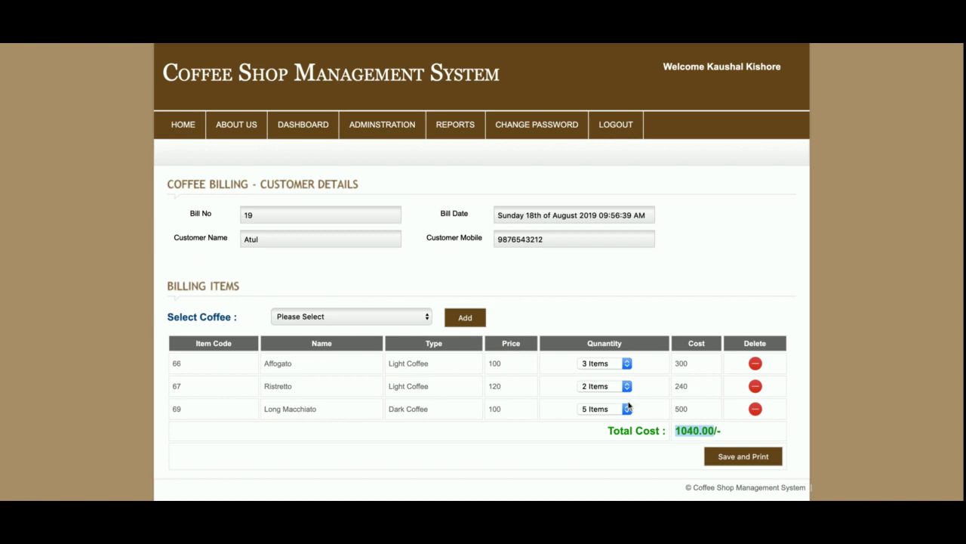
click(576, 433)
scroll(604, 334, down, 1)
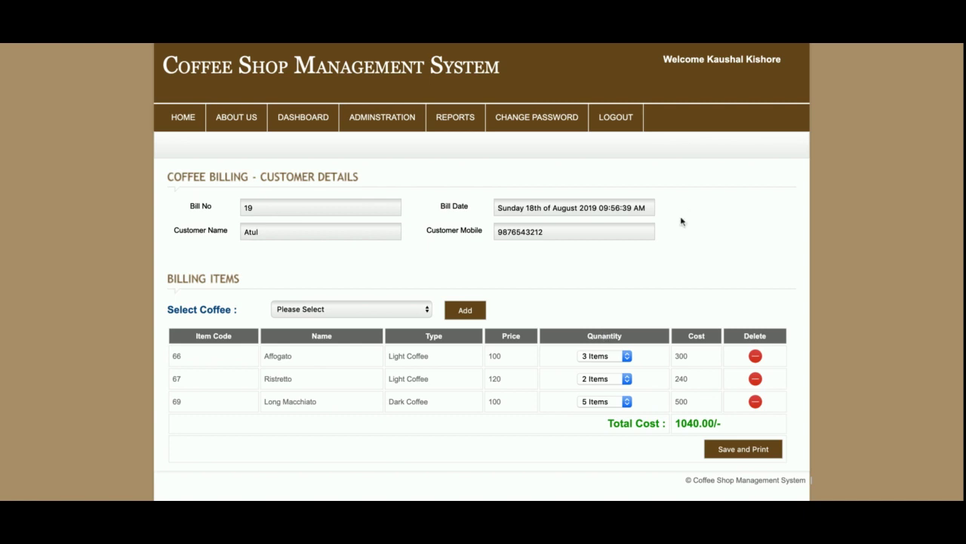
scroll(687, 275, up, 1)
scroll(687, 276, down, 1)
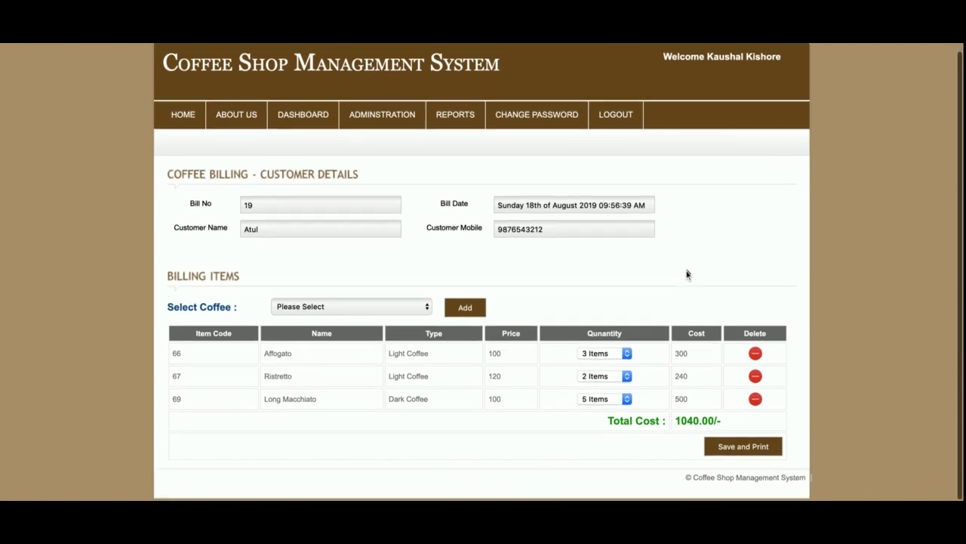
- Save and print the bill as a Coffee Sell Receipt for Rs. 1040
click(751, 456)
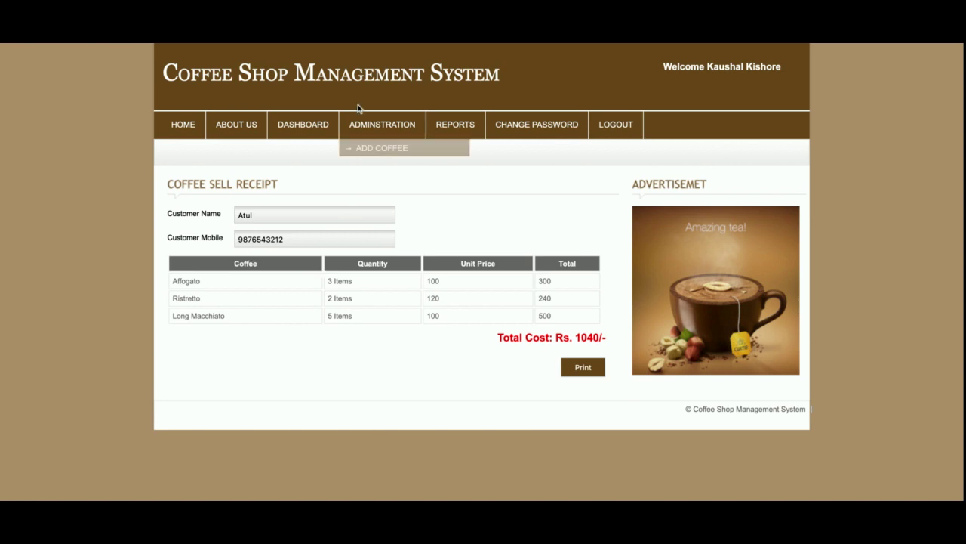
- In the Coffee Report, edit Mocha record M10004 and resubmit it
mouse_move(432, 126)
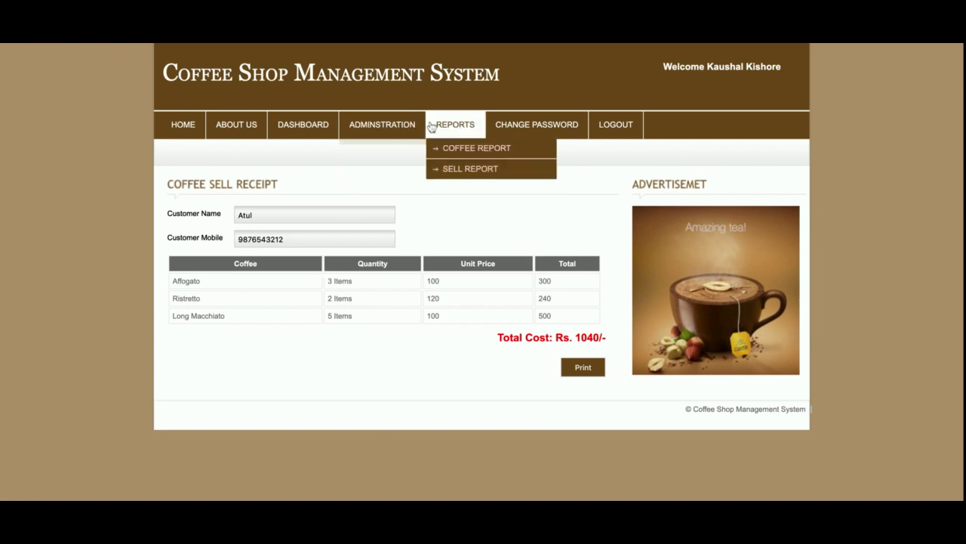
click(467, 148)
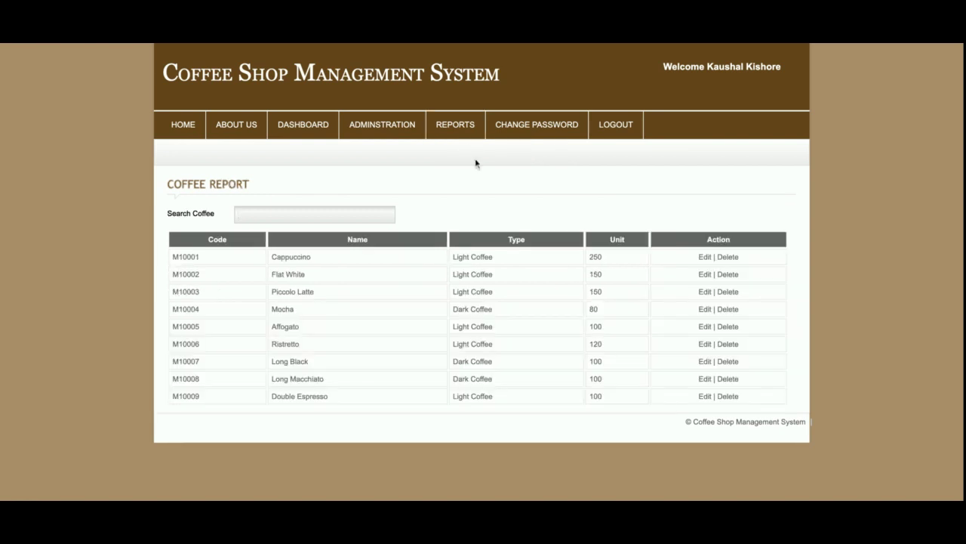
click(705, 309)
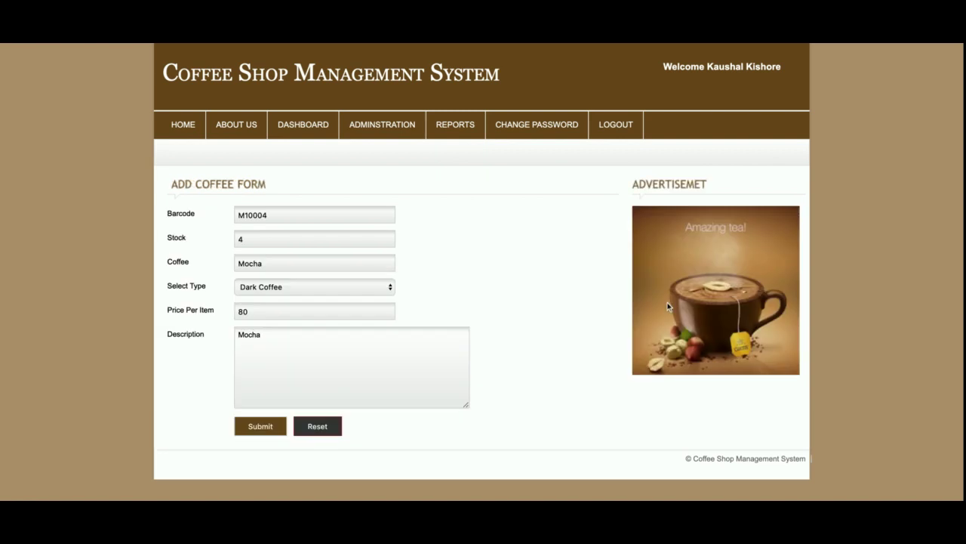
click(257, 427)
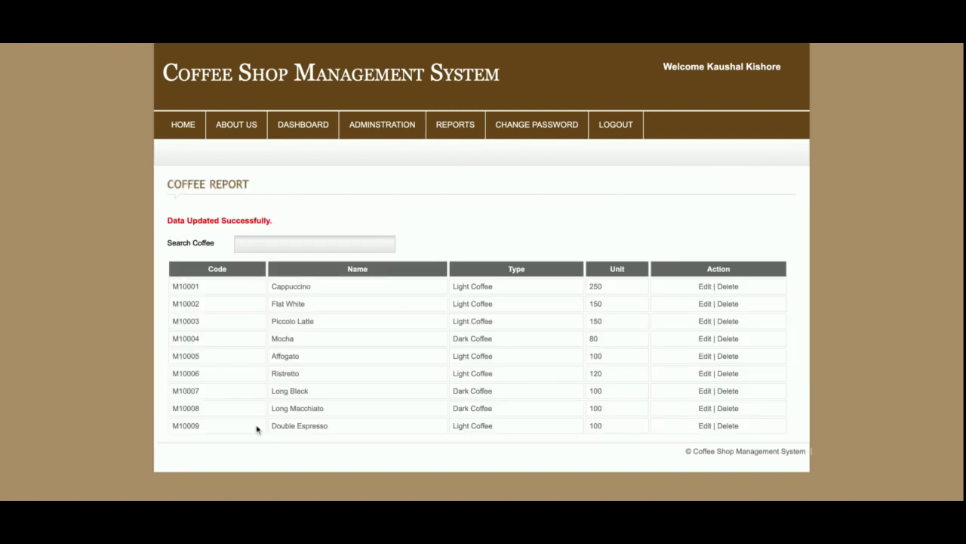
- Filter the coffee list by 'double', then open the Sell Report
click(330, 244)
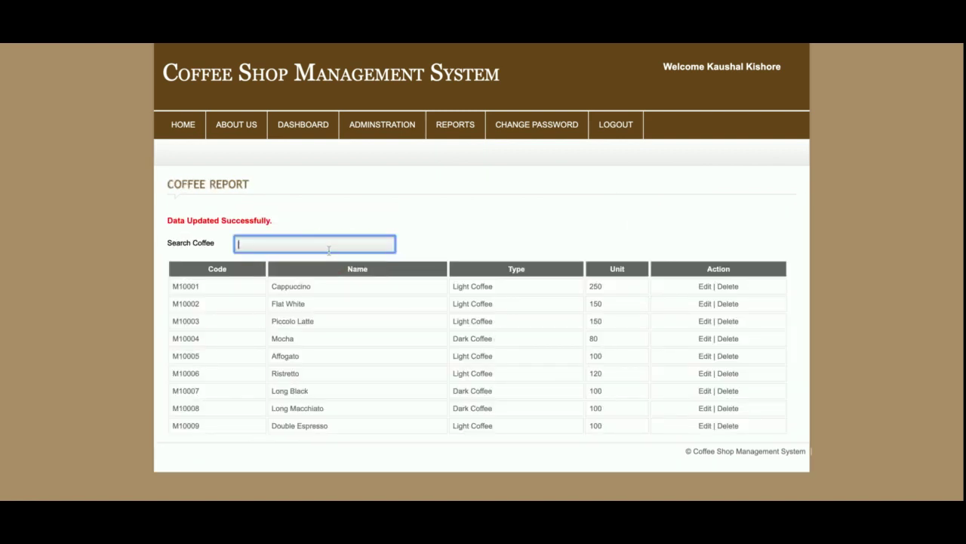
text(double)
key(Return)
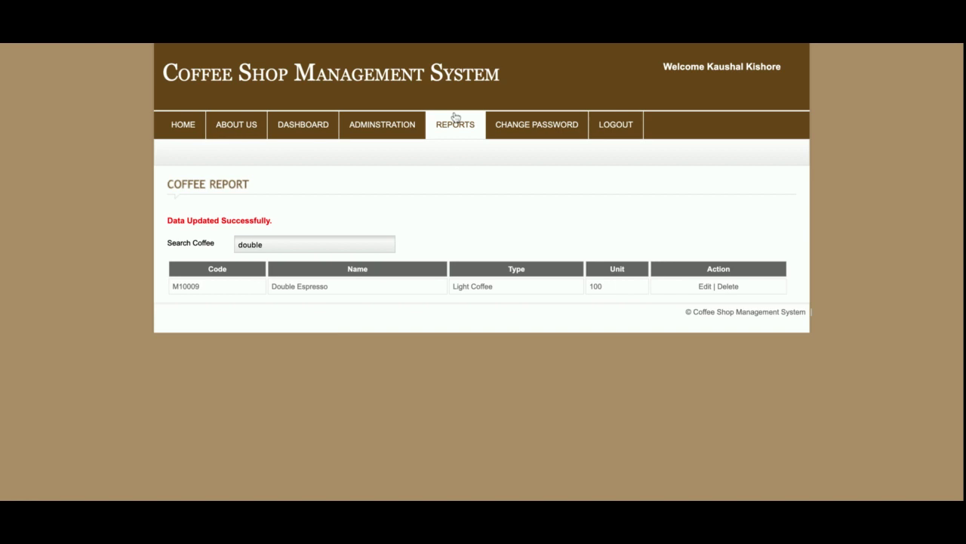
mouse_move(456, 117)
click(466, 171)
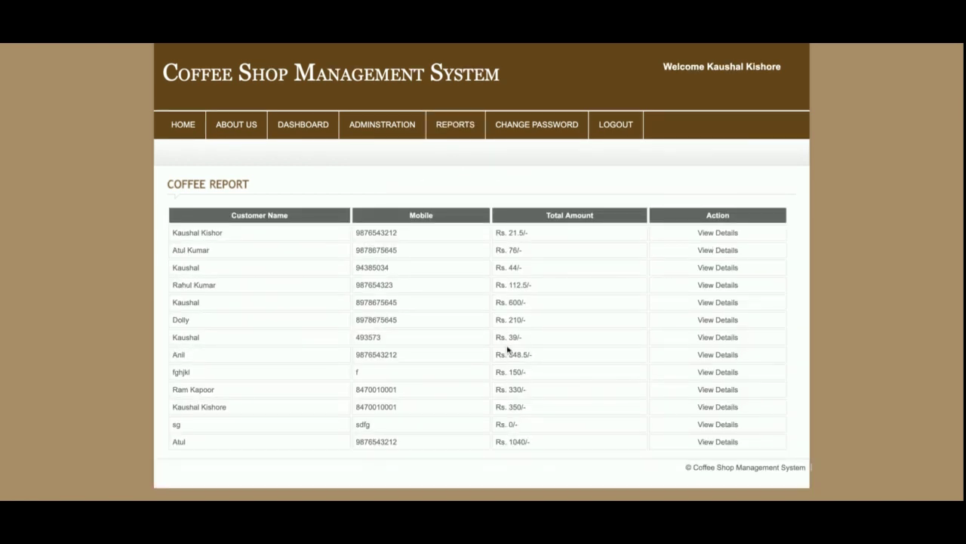
- View details of the last Sell Report row, then open CHANGE PASSWORD
click(727, 444)
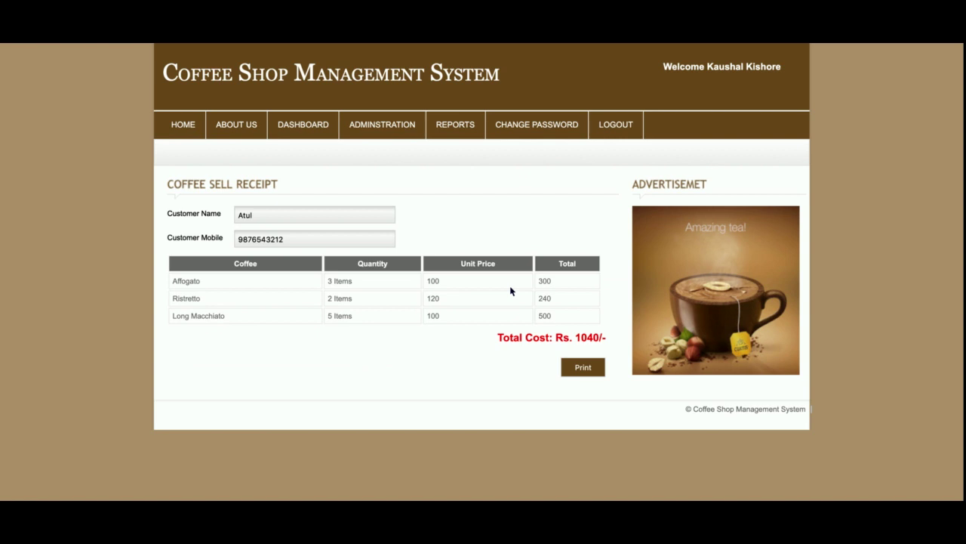
click(537, 140)
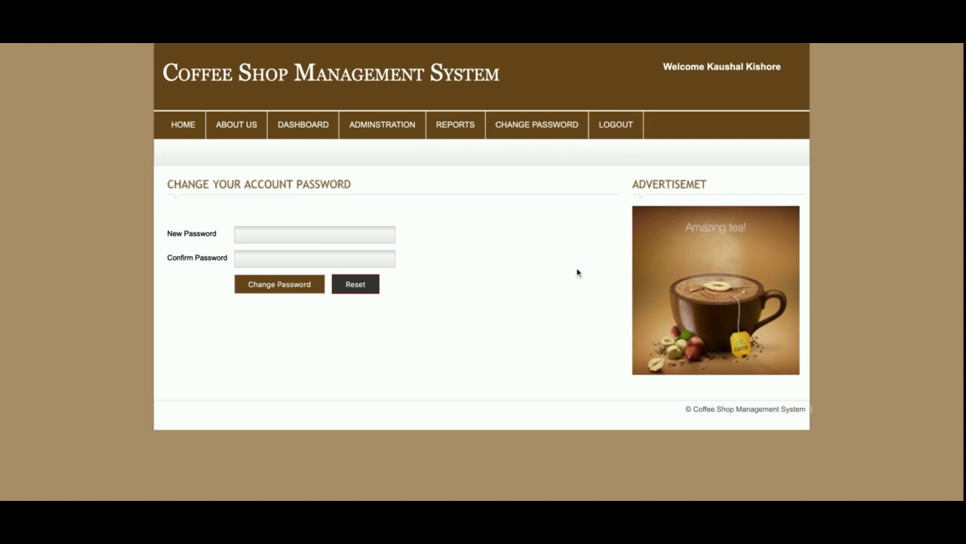
- Log out, log in again with Submit, log out once more, then go HOME
click(606, 132)
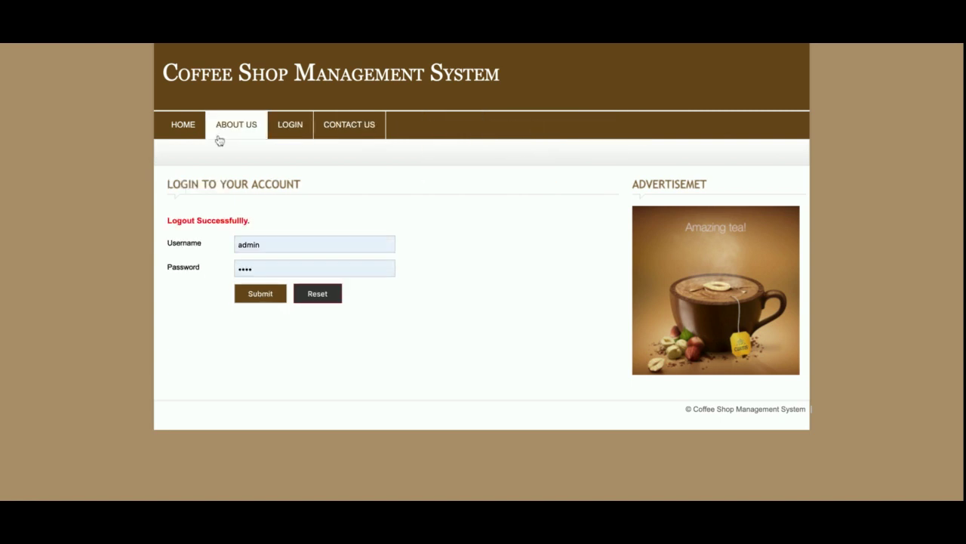
click(287, 130)
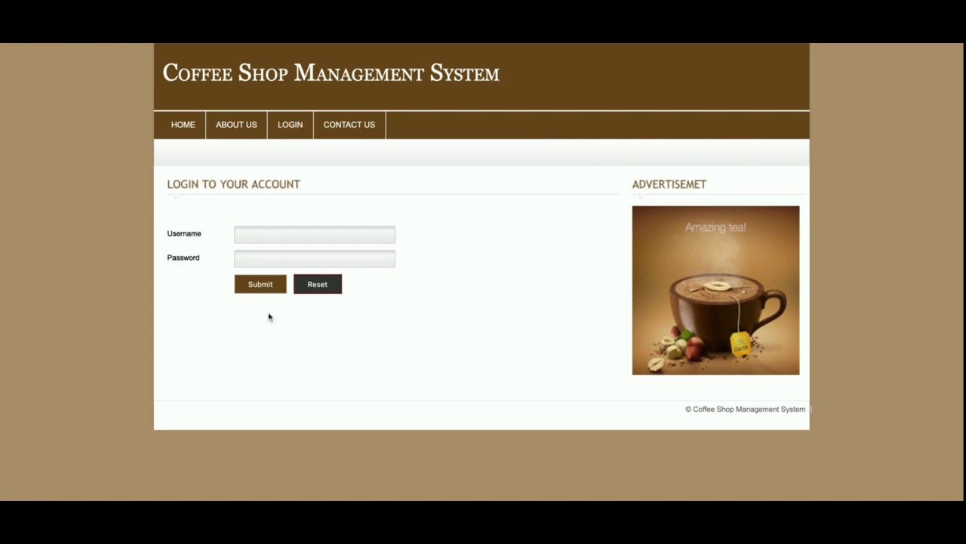
click(259, 290)
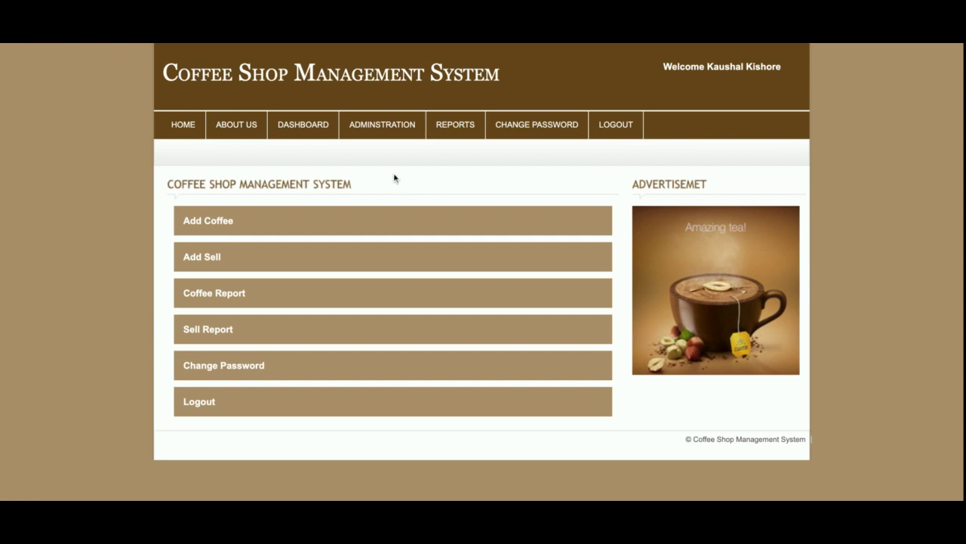
click(607, 129)
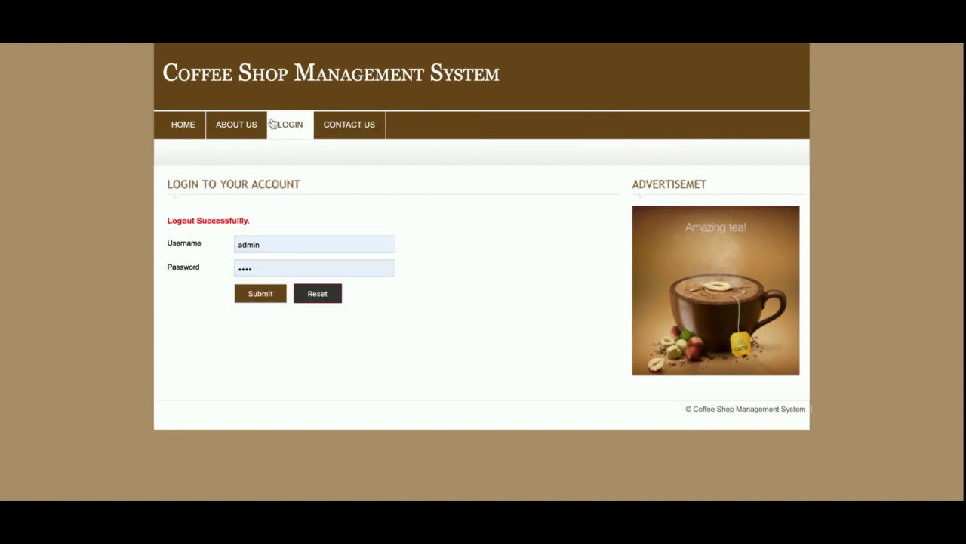
click(183, 128)
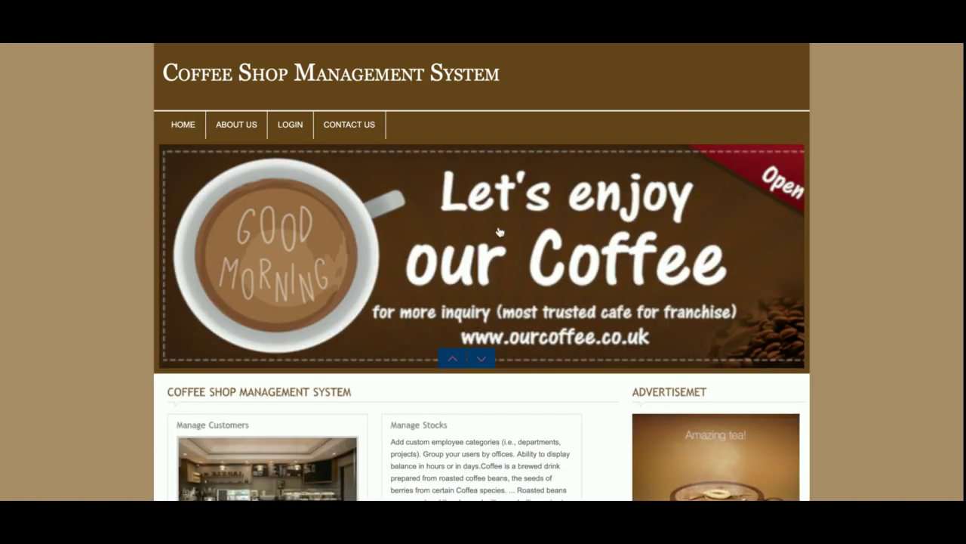